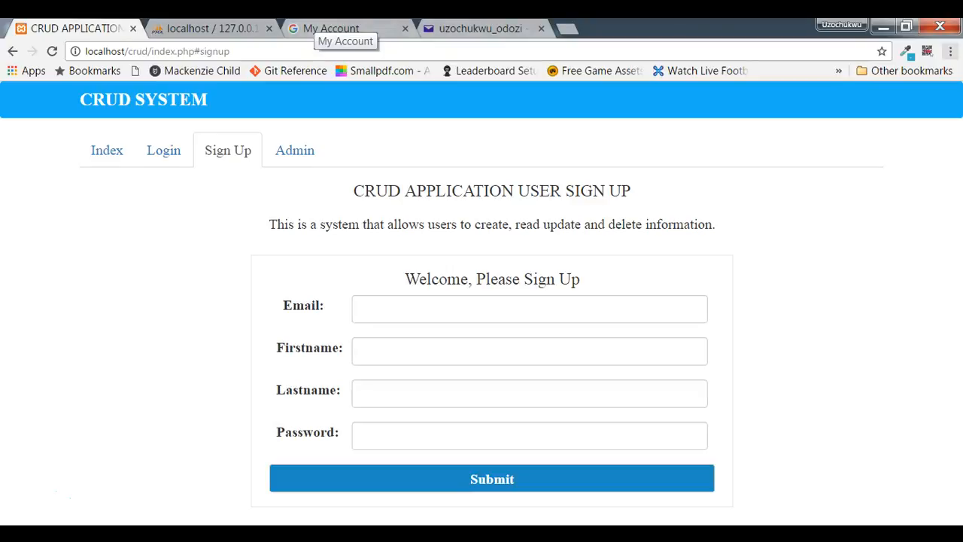
Switch to the Google account page and turn on Allow less secure apps in its Connected apps & sites settings.
click(331, 29)
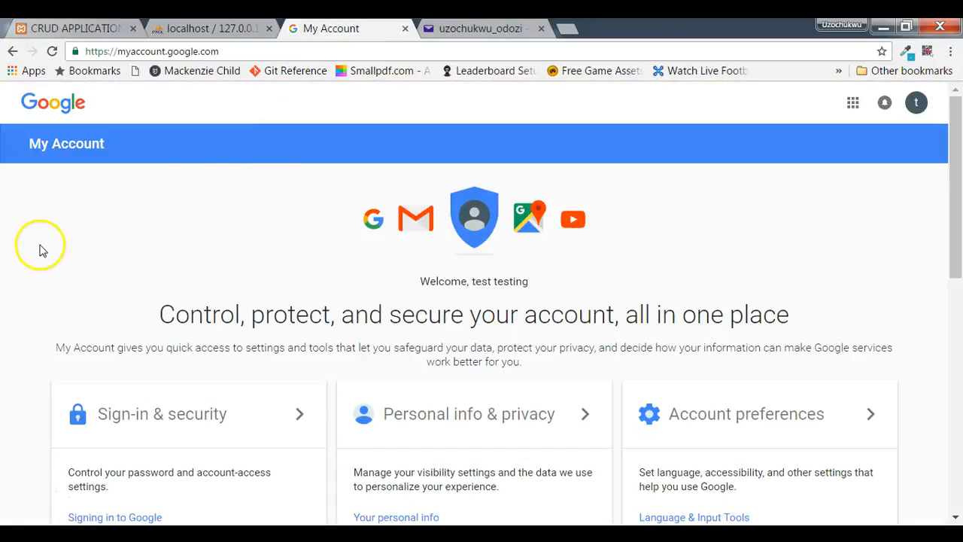
scroll(28, 255, down, 2)
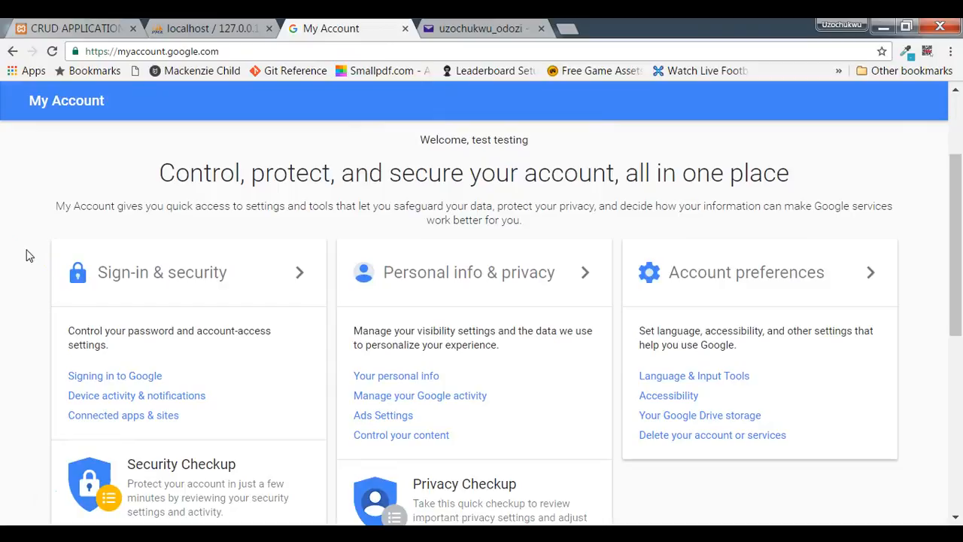
scroll(27, 254, down, 1)
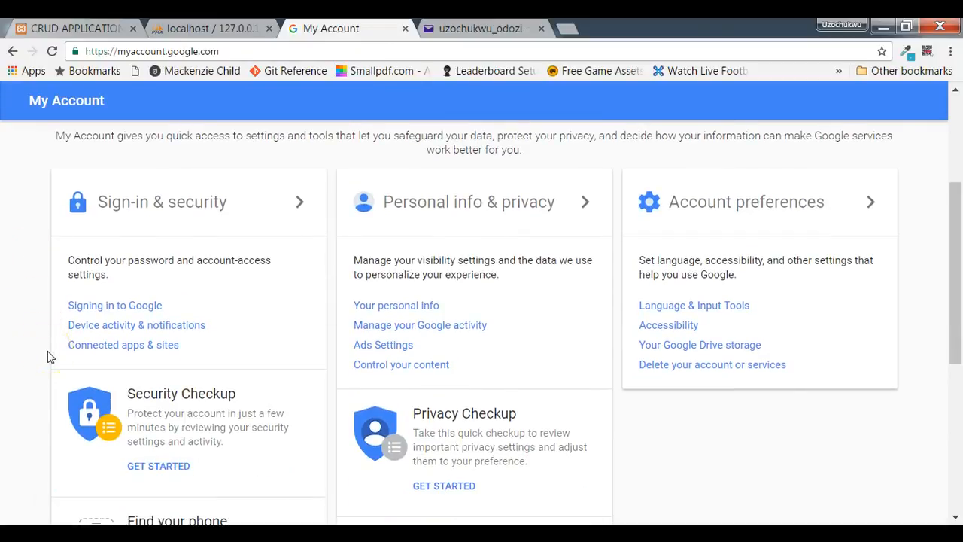
click(90, 348)
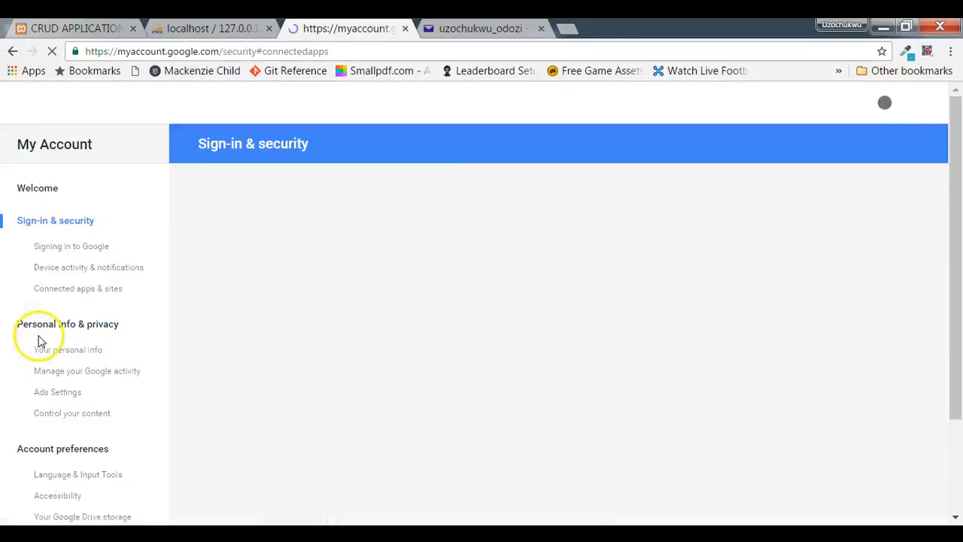
scroll(314, 235, down, 10)
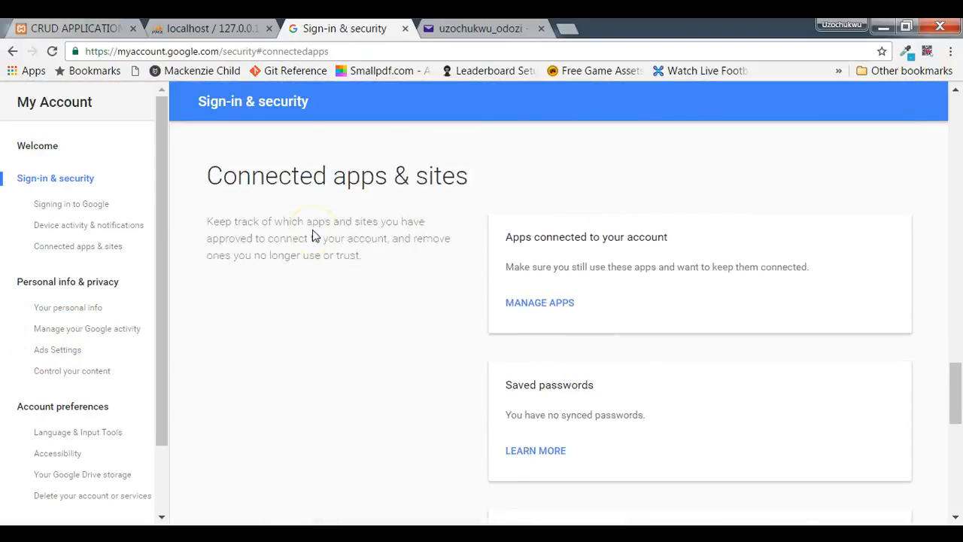
scroll(314, 236, up, 6)
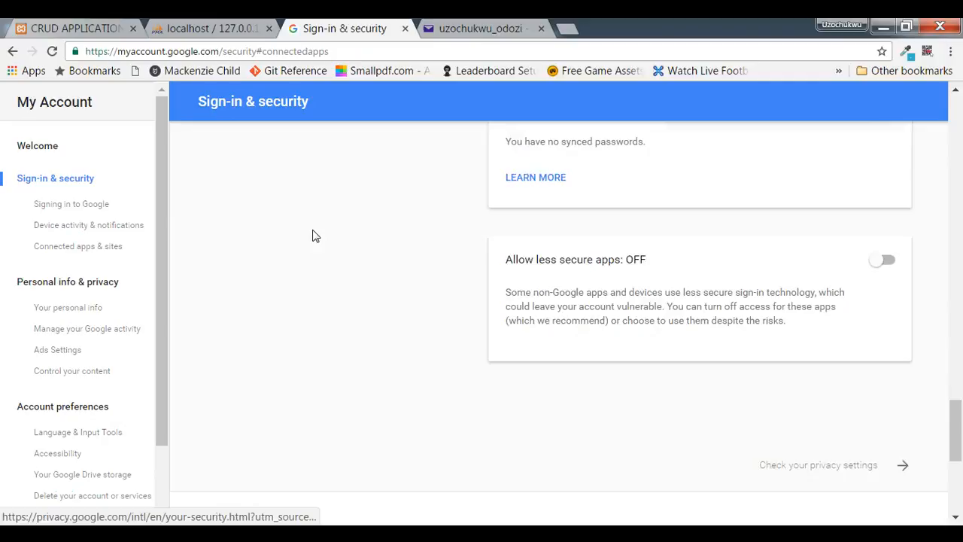
scroll(315, 235, down, 1)
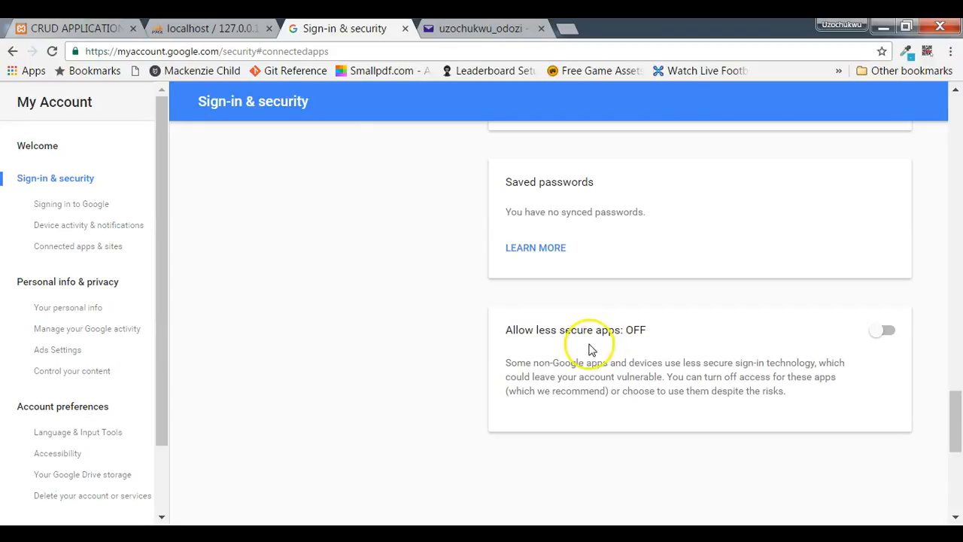
click(876, 334)
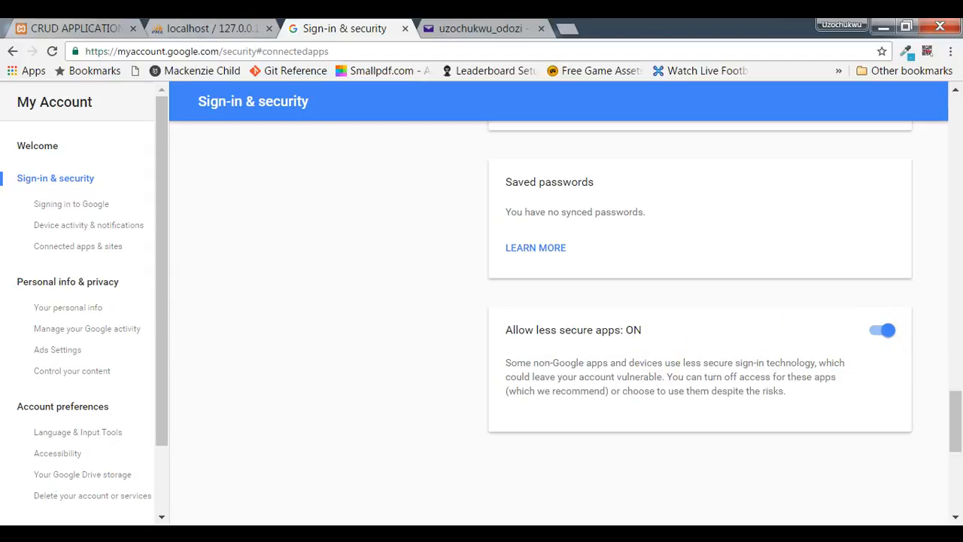
Switch to the CRUD application's sign-up page and fill in the user's Yahoo e-mail address from the autofill suggestion.
click(83, 27)
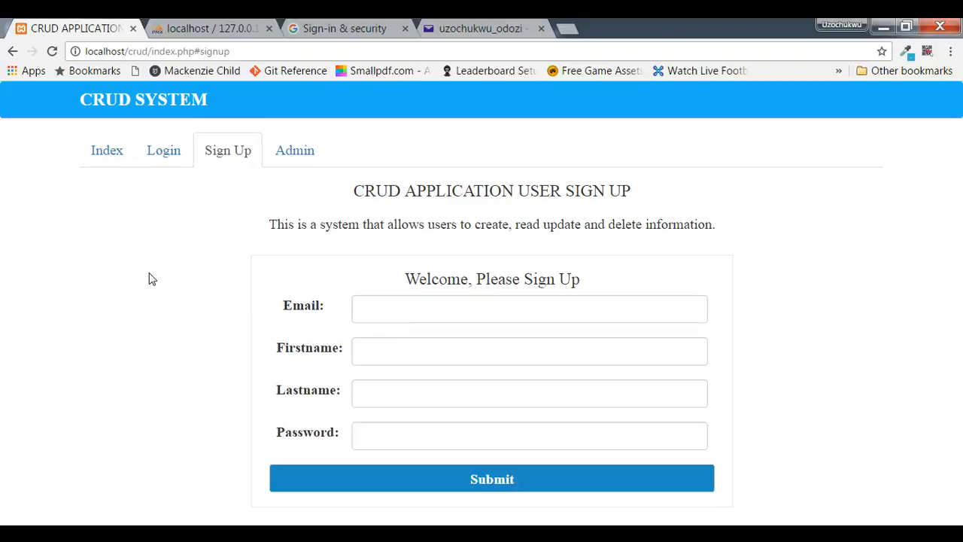
click(385, 308)
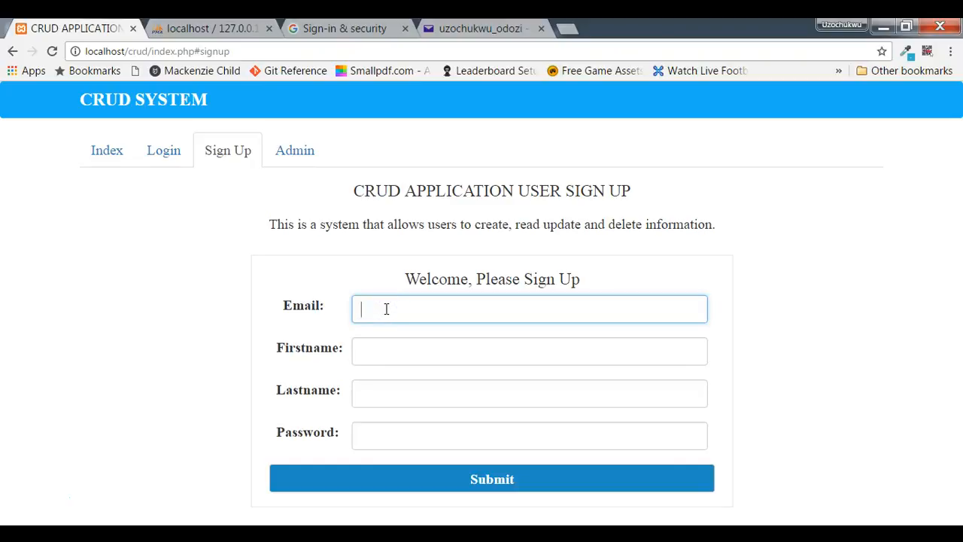
text(uzo)
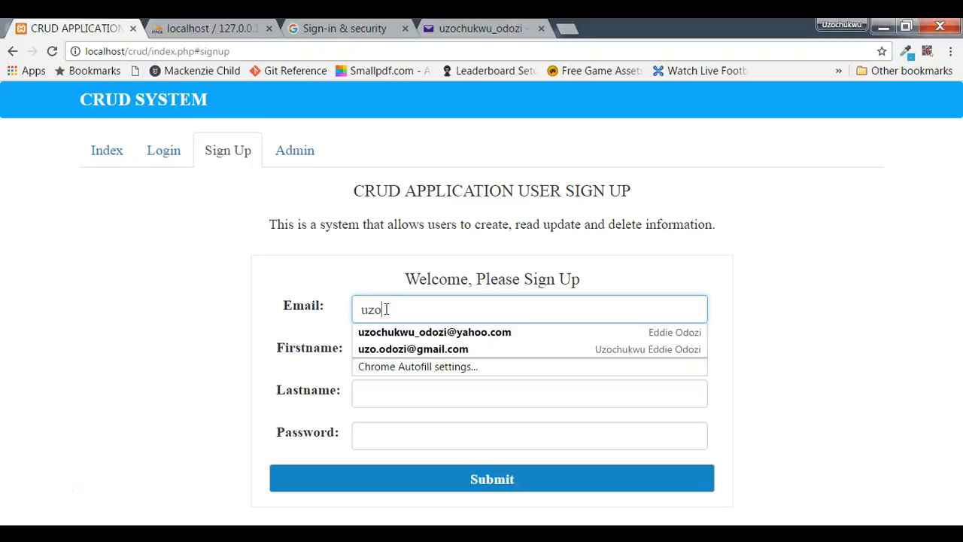
click(422, 332)
click(292, 320)
Replace the autofilled first name in the sign-up form with Millionaire.
click(399, 351)
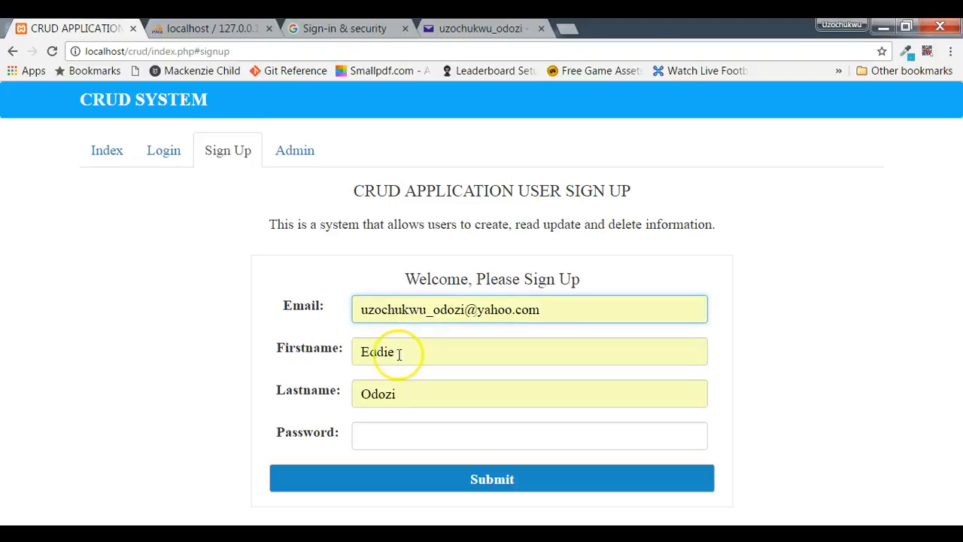
key(BackSpace)
key(BackSpace)
key(BackSpace)
key(BackSpace)
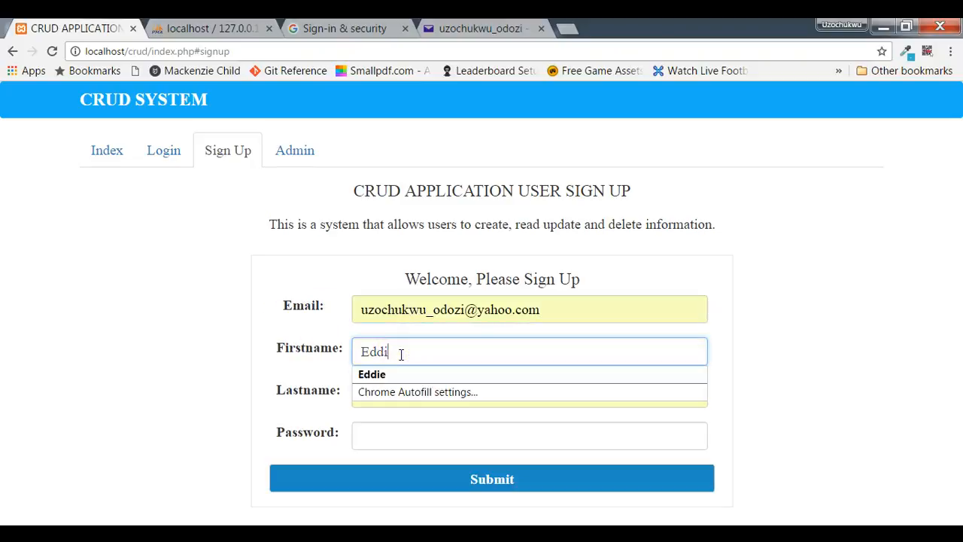
key(BackSpace)
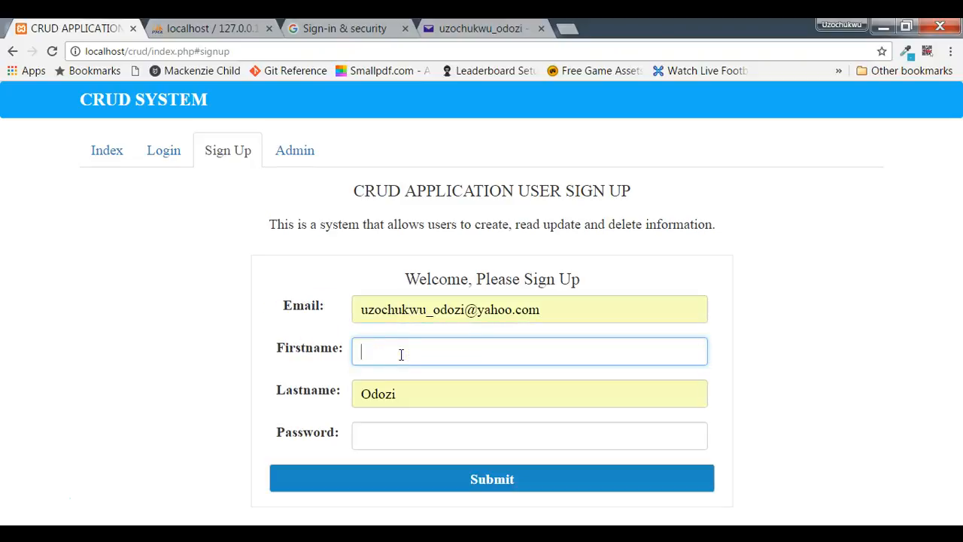
text(Millionaire)
Replace the last name with billionaire, enter the account password and submit the sign-up form.
key(Tab)
key(BackSpace)
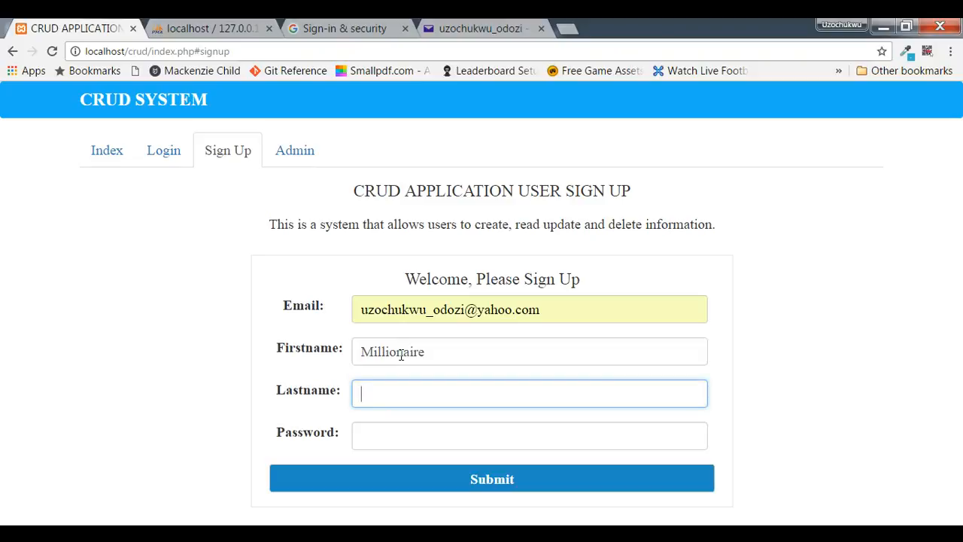
text(B)
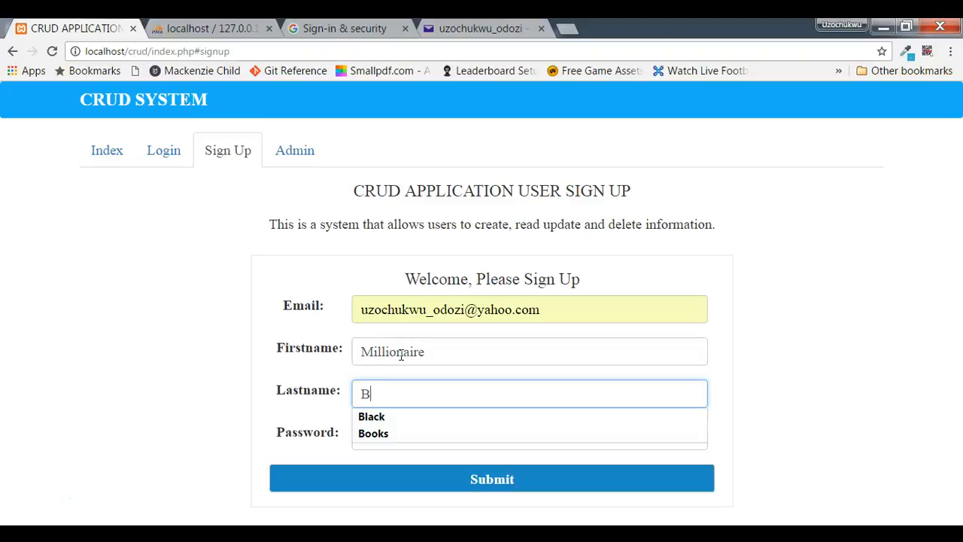
key(BackSpace)
text(billionaire)
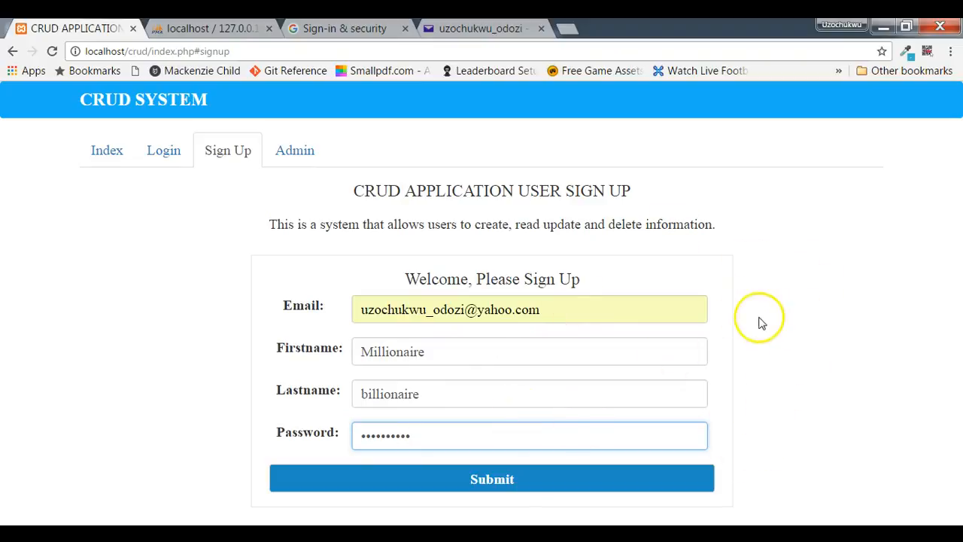
click(493, 478)
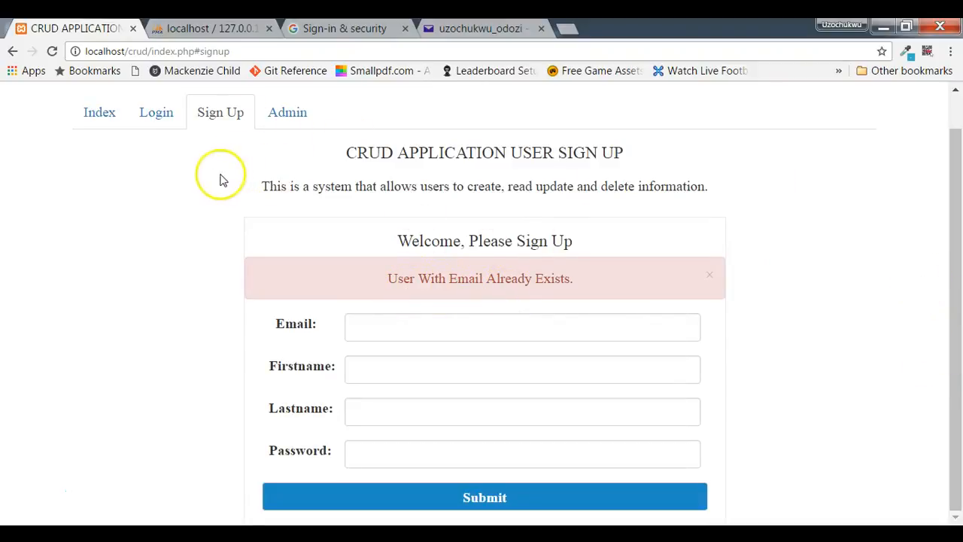
Switch to phpMyAdmin, refresh the signup table's rows and delete the record with id 8.
key(ctrl+Tab)
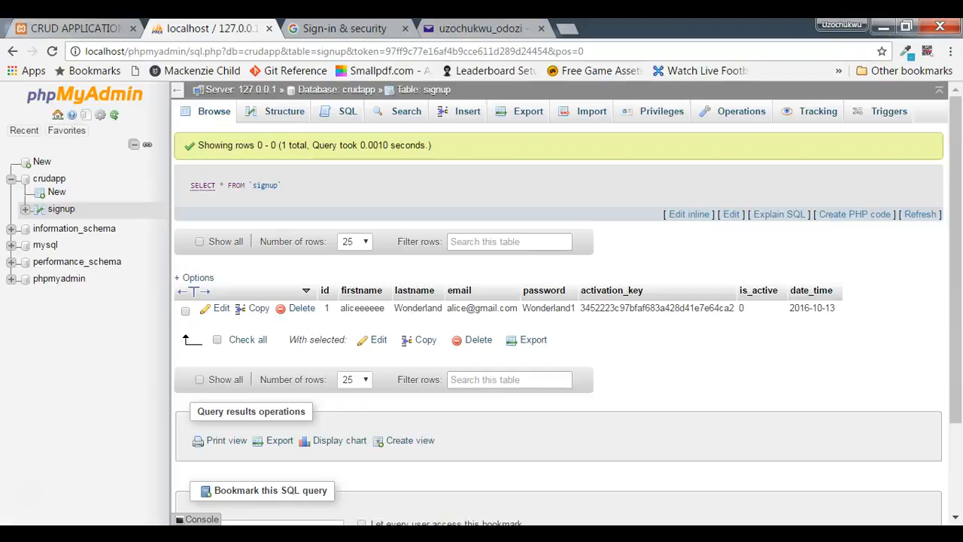
click(211, 113)
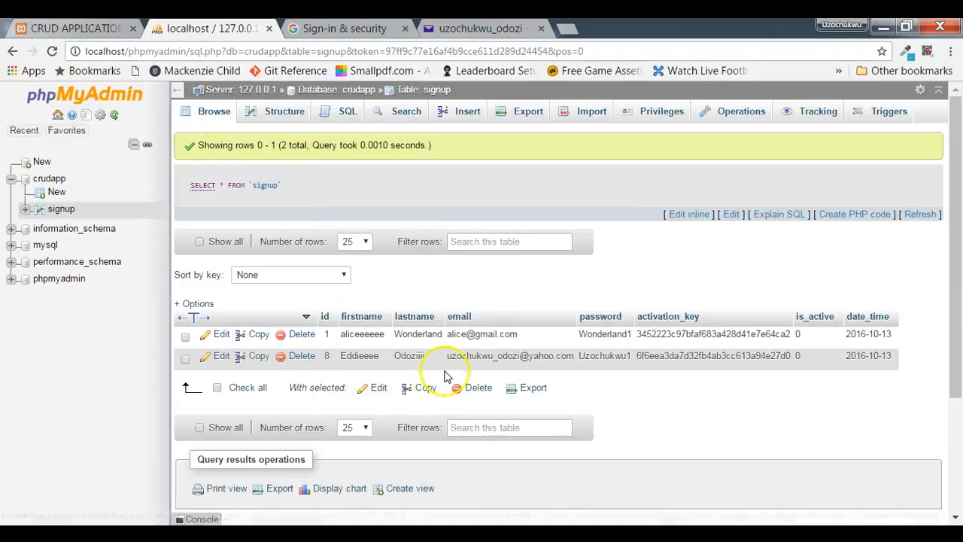
click(186, 360)
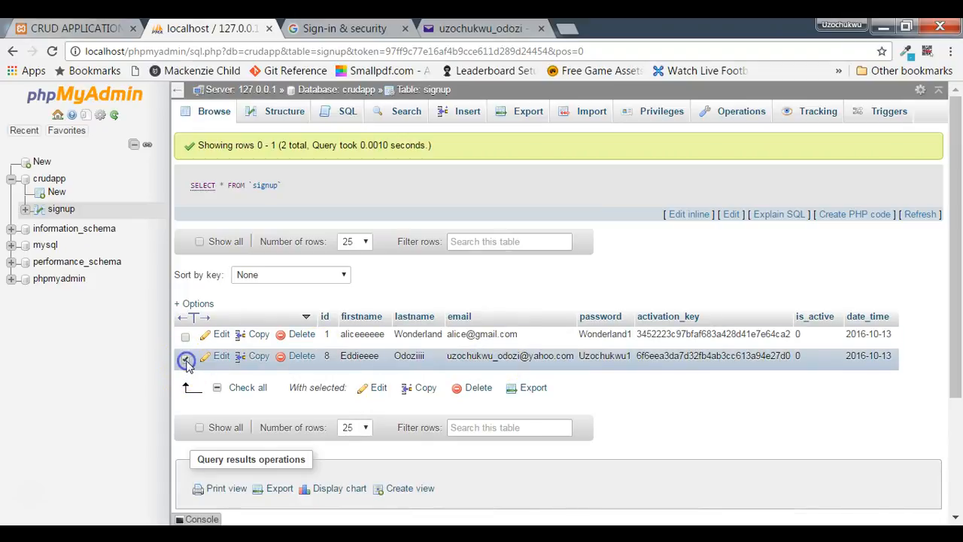
click(481, 389)
click(442, 151)
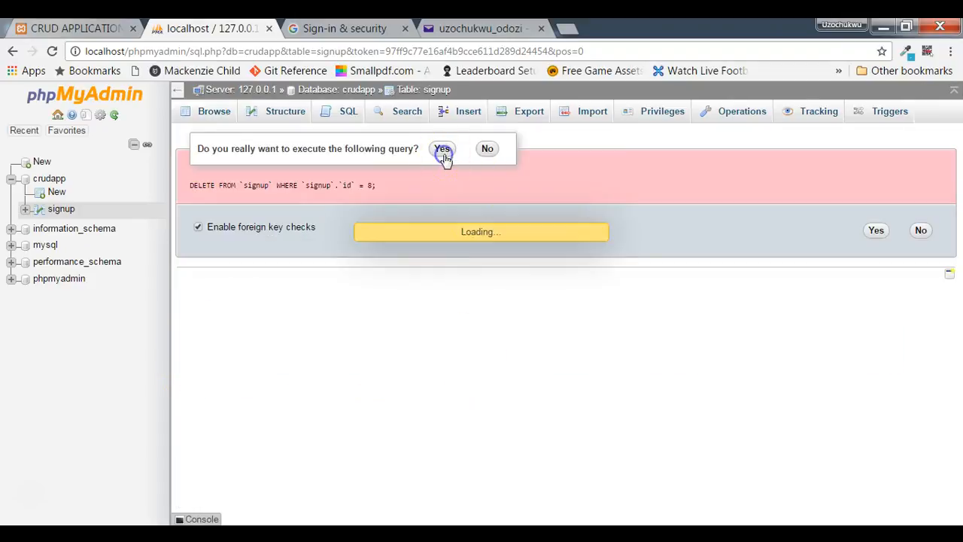
Return to the CRUD sign-up page and reload it, resubmitting the same form data.
click(76, 28)
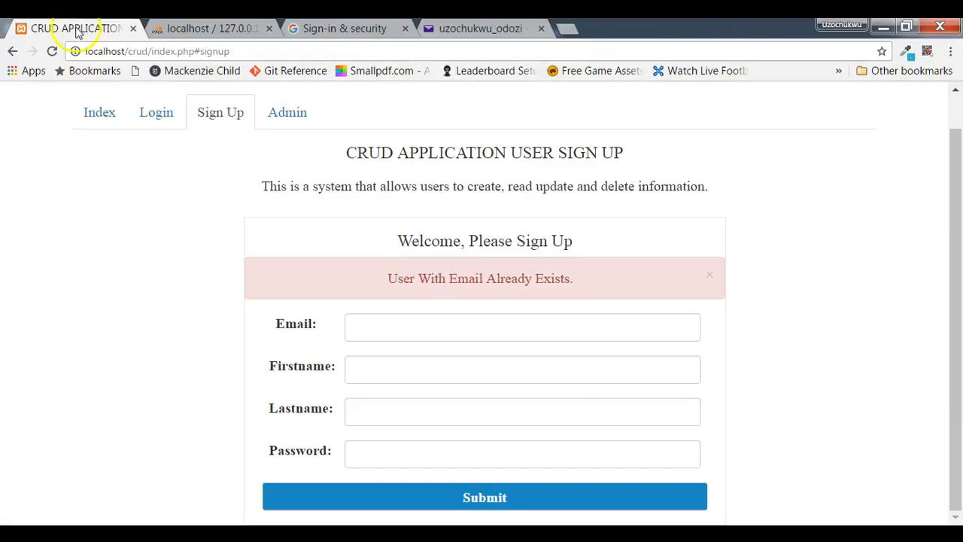
click(54, 53)
click(534, 165)
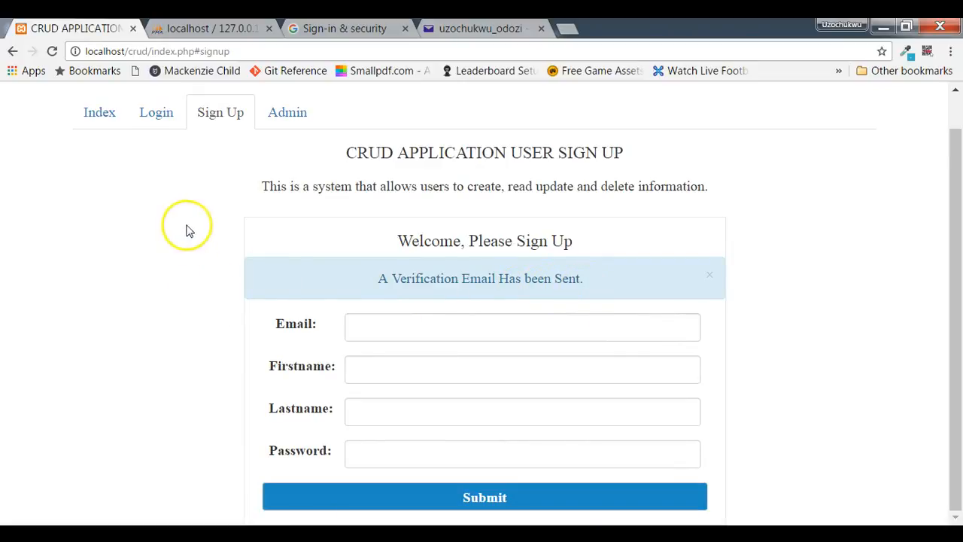
Examine the new user's record in the signup table in phpMyAdmin and return to the sign-up page.
click(211, 28)
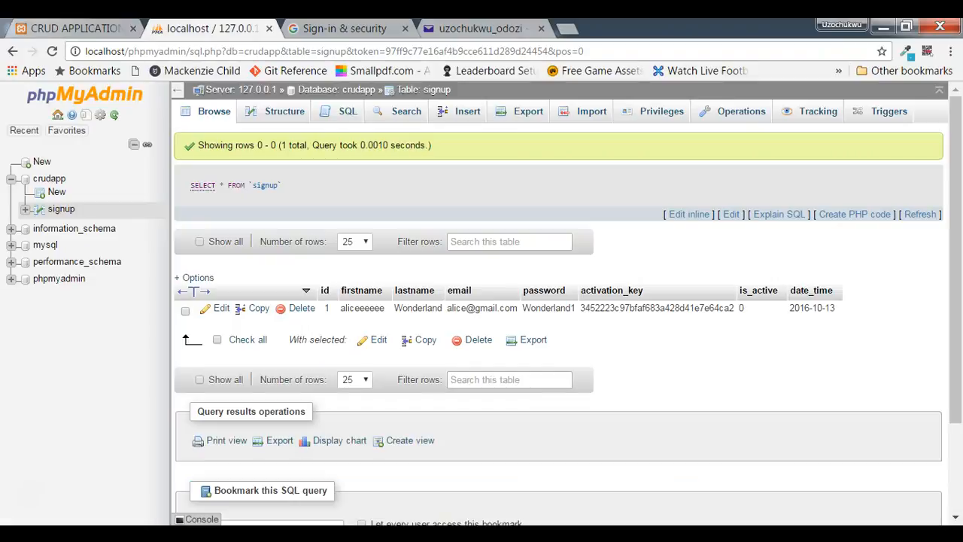
click(213, 114)
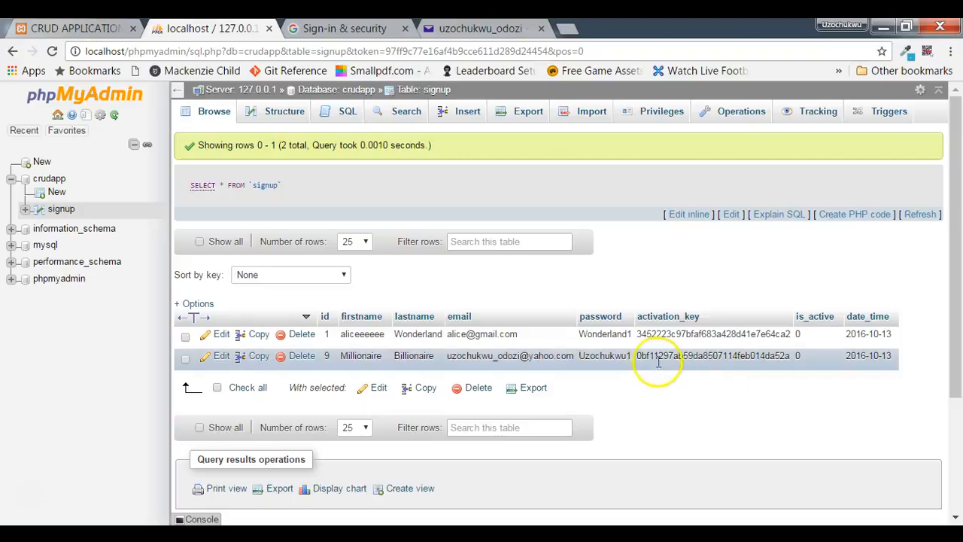
click(76, 29)
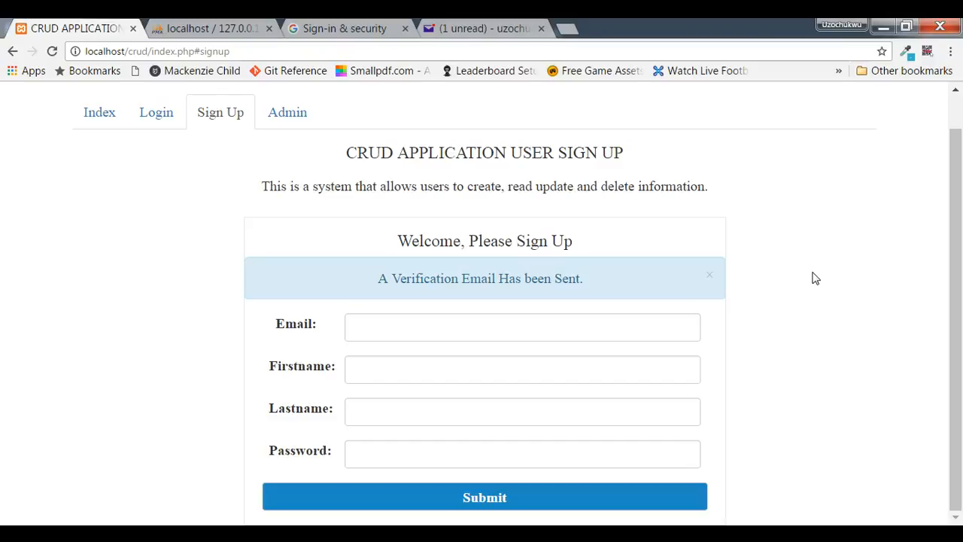
click(806, 195)
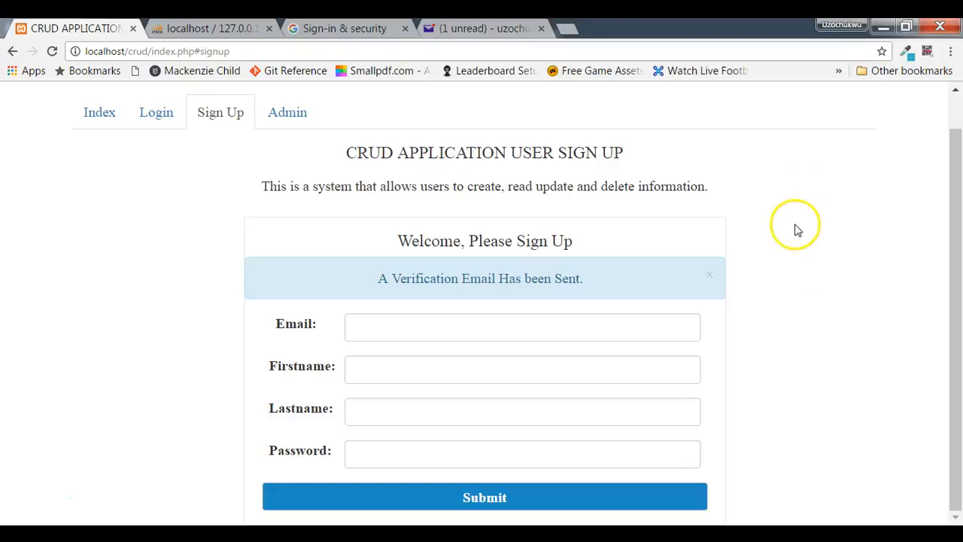
Switch to Yahoo Mail, open the "Verify Your Email Address" message and follow its account activation link.
click(459, 28)
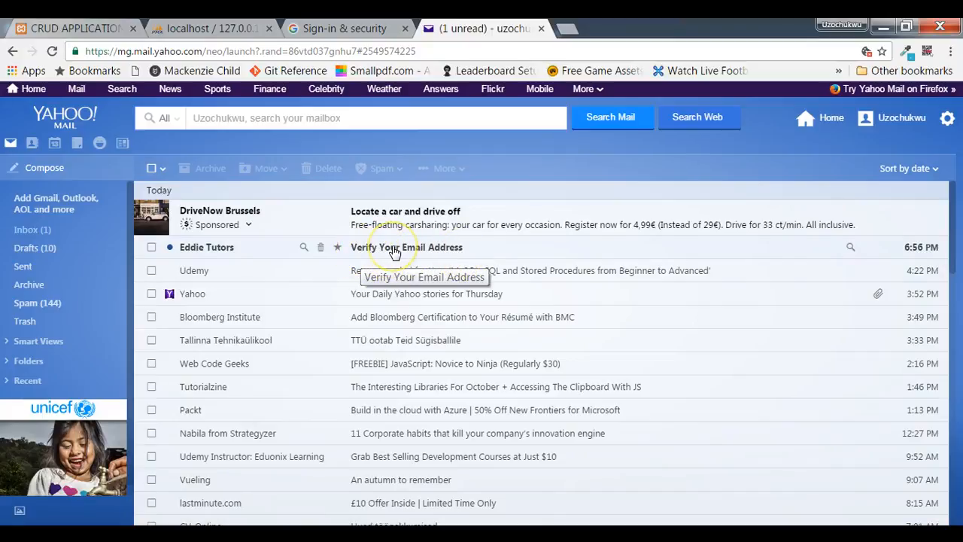
click(392, 249)
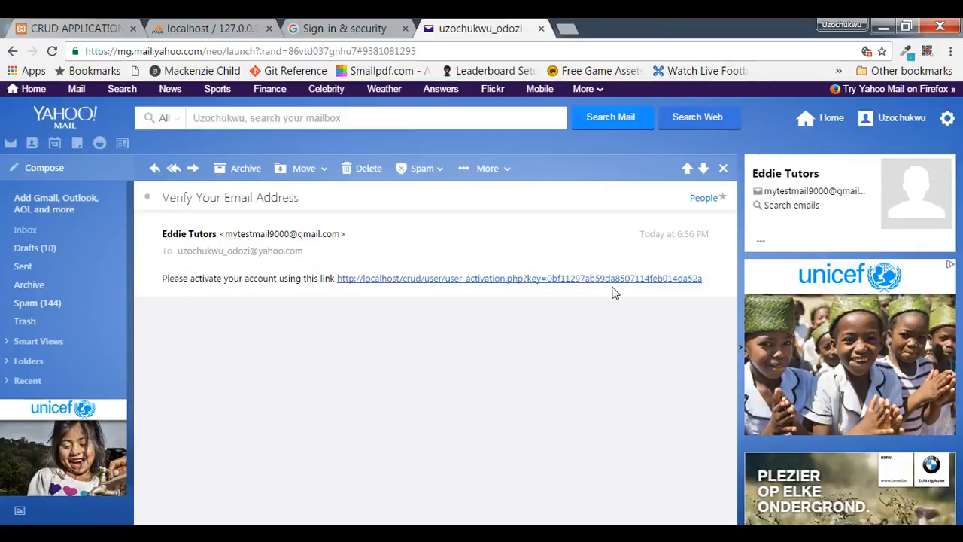
click(432, 278)
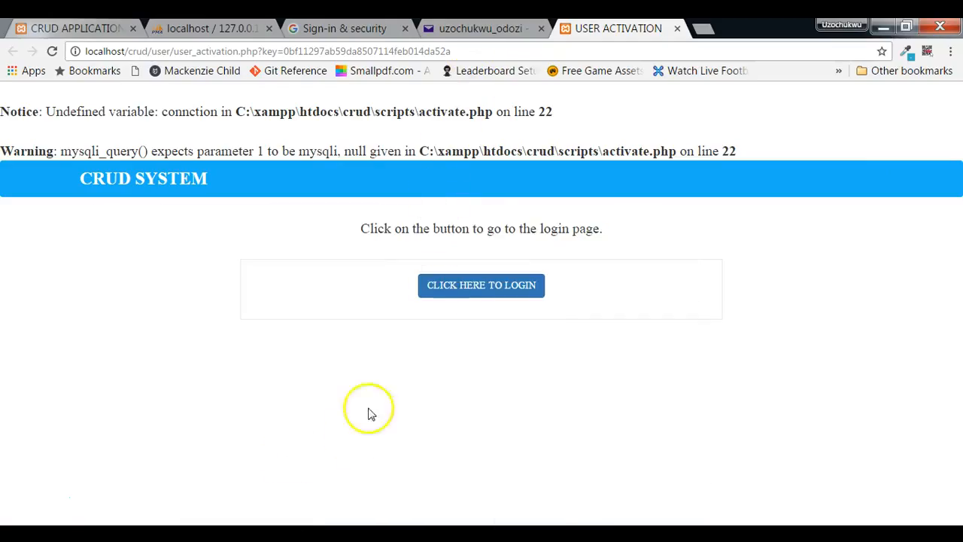
Switch to Brackets, correct the misspelled variable to $connection in the mysqli_query call on line 22 of activate.php, and save the file.
click(286, 519)
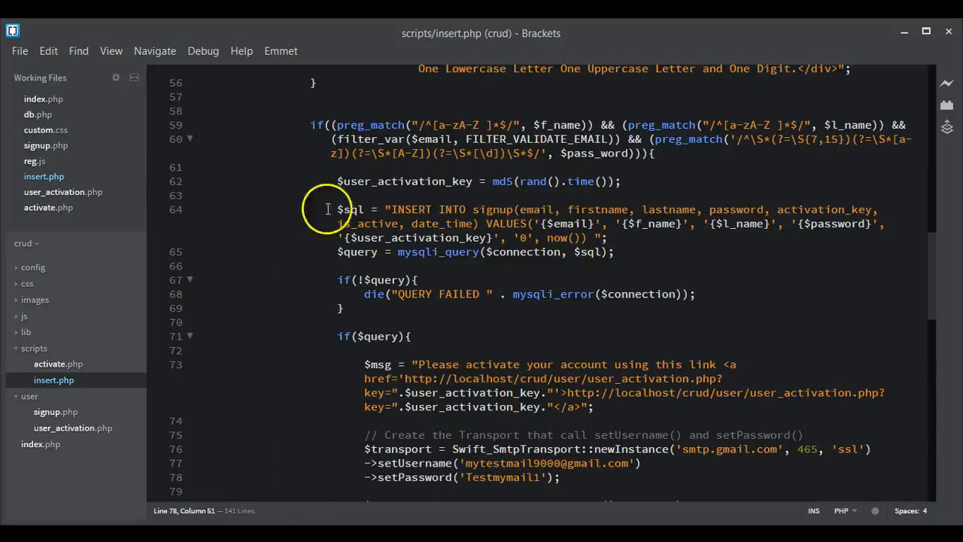
click(49, 364)
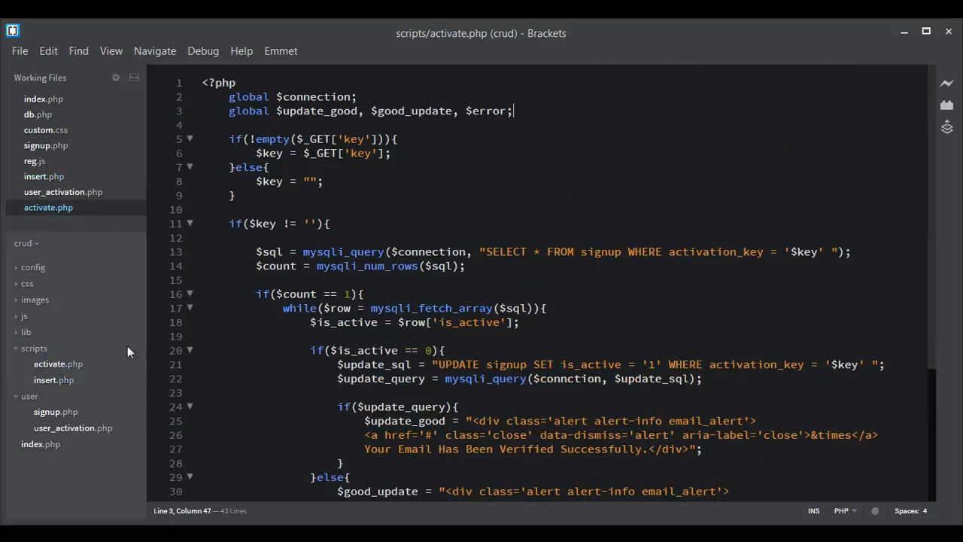
scroll(447, 301, down, 2)
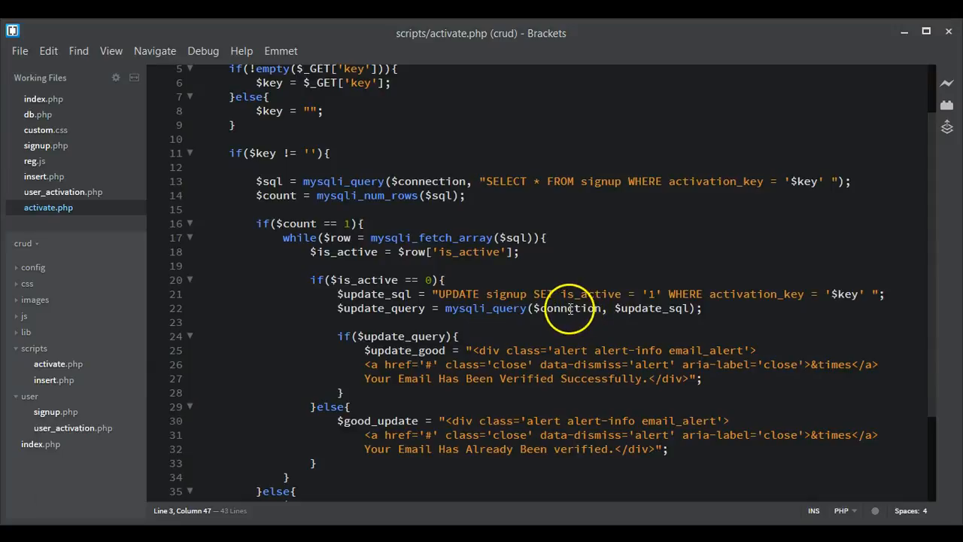
click(568, 308)
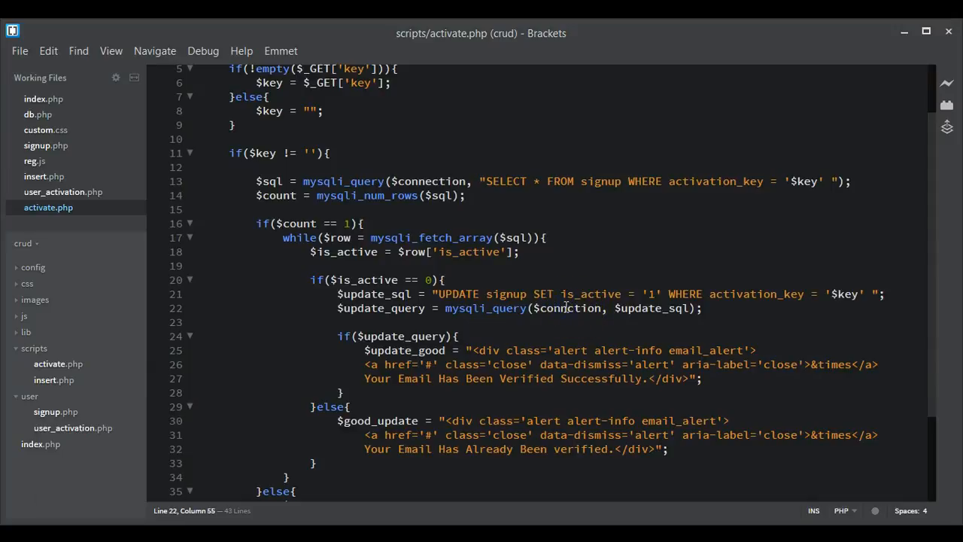
text(n)
key(ctrl+s)
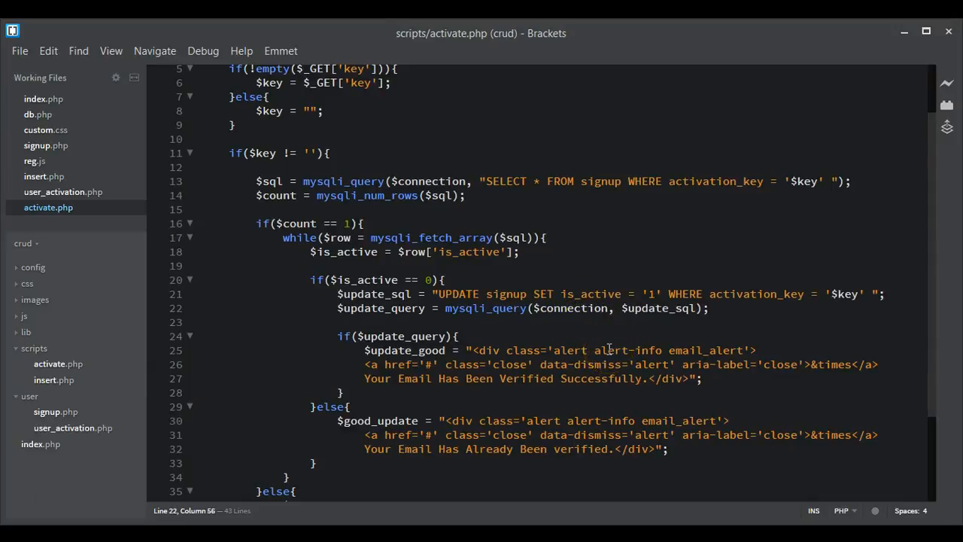
key(alt+Tab)
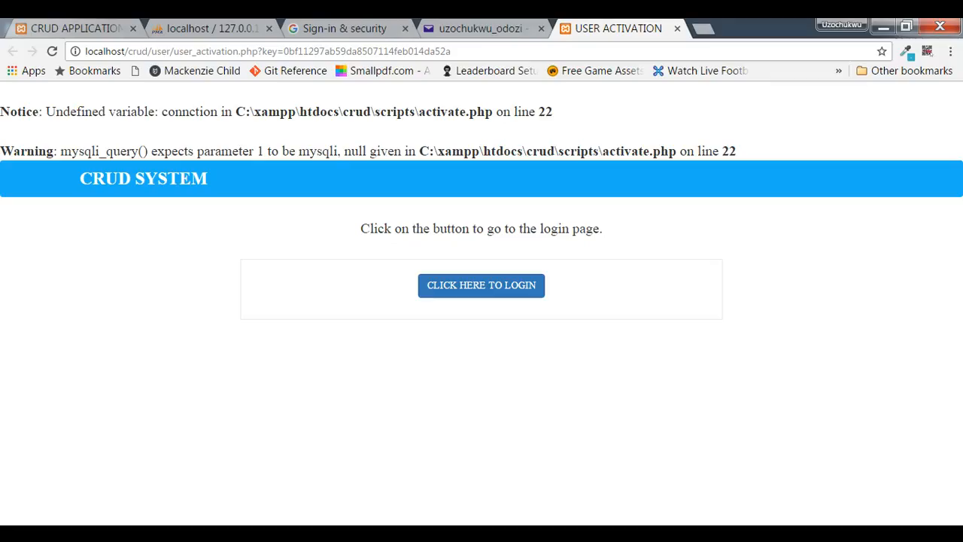
key(alt+Tab)
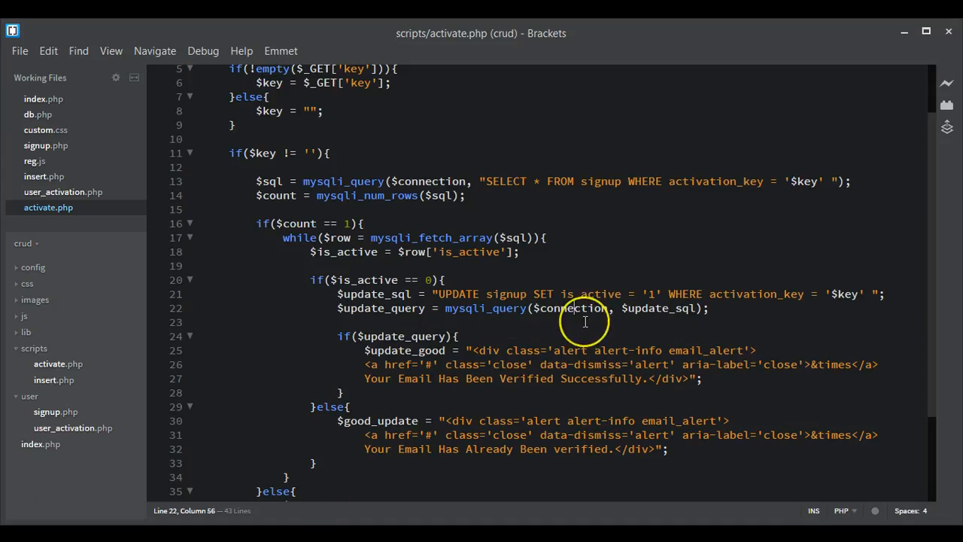
key(alt+Tab)
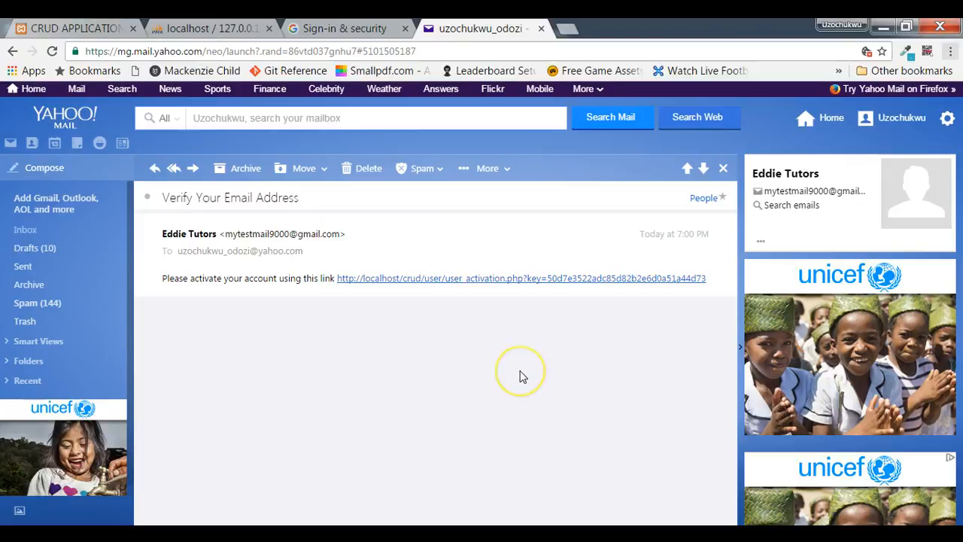
key(alt+Tab)
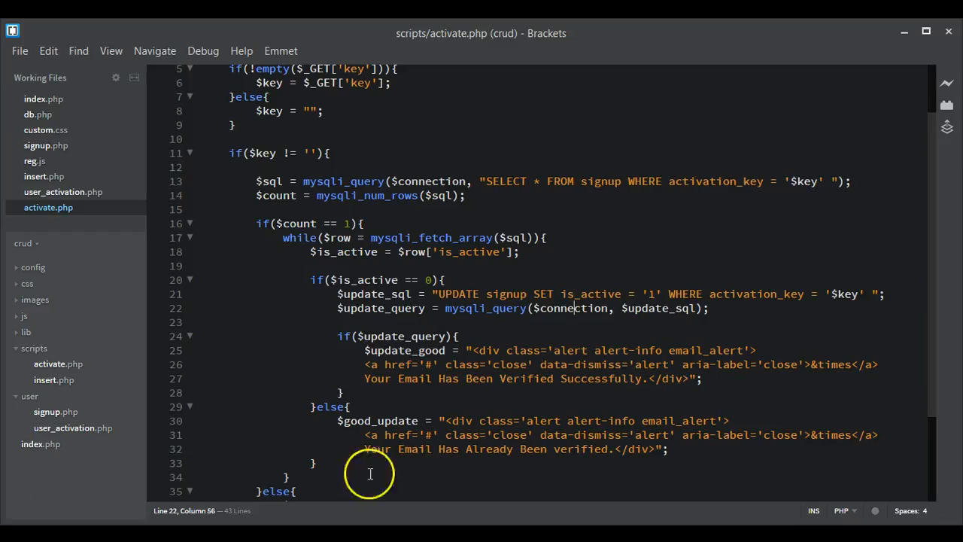
Switch to the browser, check the new signup record in phpMyAdmin, and follow the activation link in the "Verify Your Email Address" message.
click(274, 532)
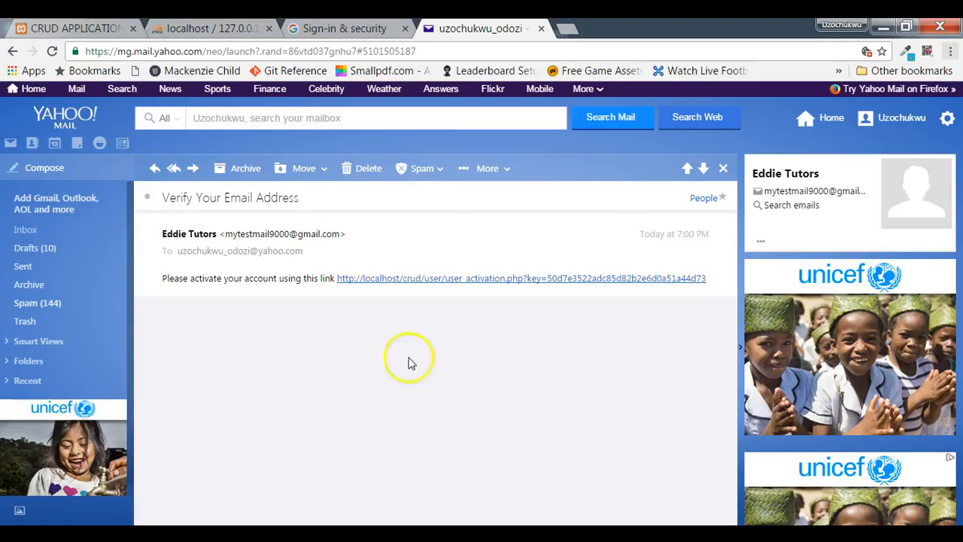
click(230, 26)
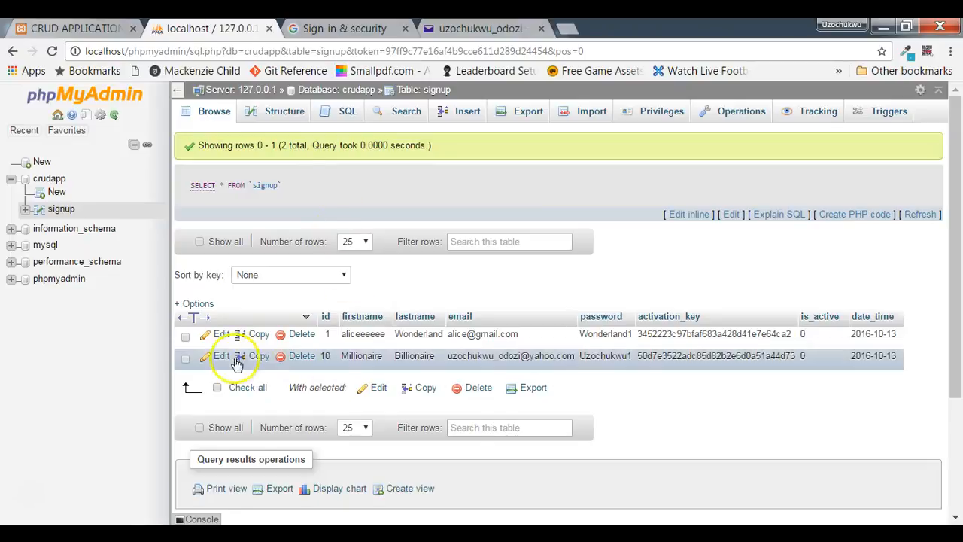
click(75, 27)
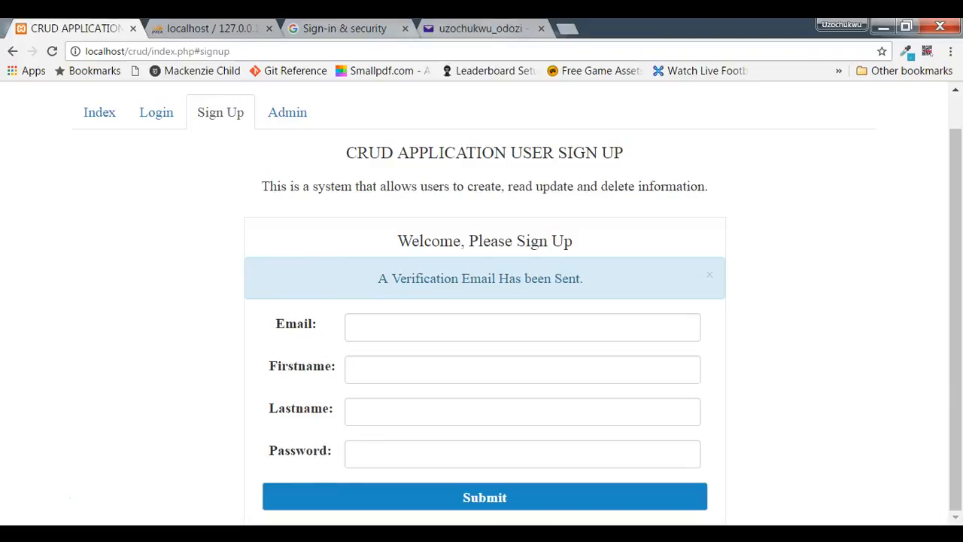
click(474, 28)
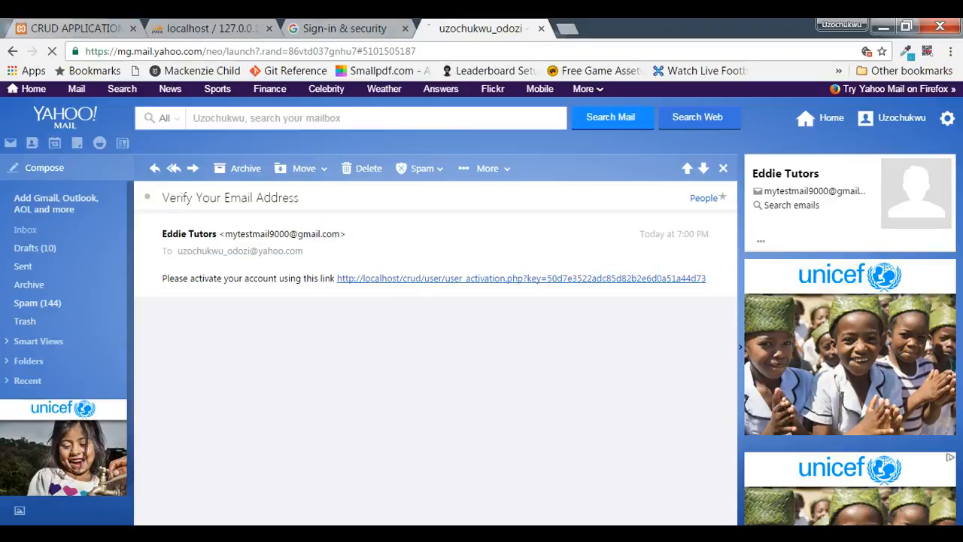
click(444, 286)
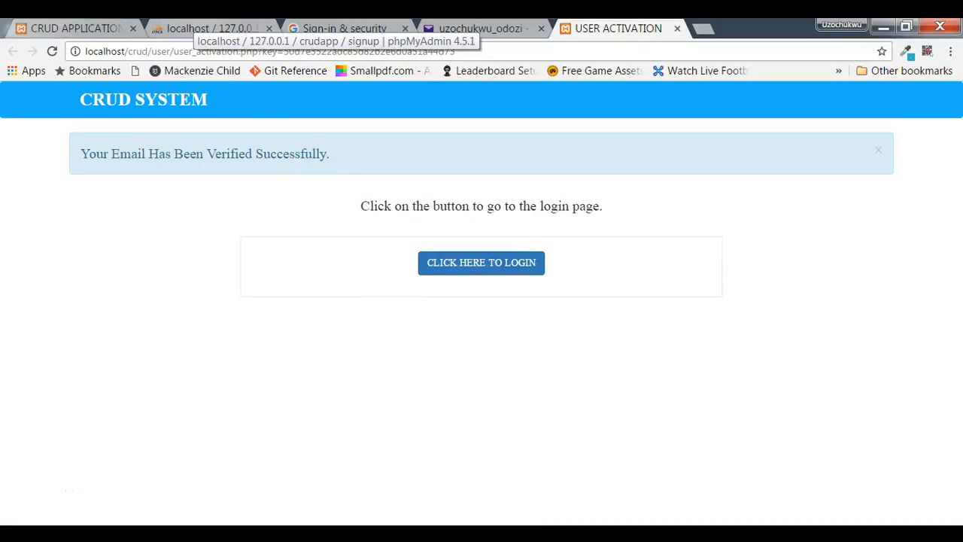
Reload the signup table's rows in phpMyAdmin and check the is_active value of the record with id 10.
click(211, 27)
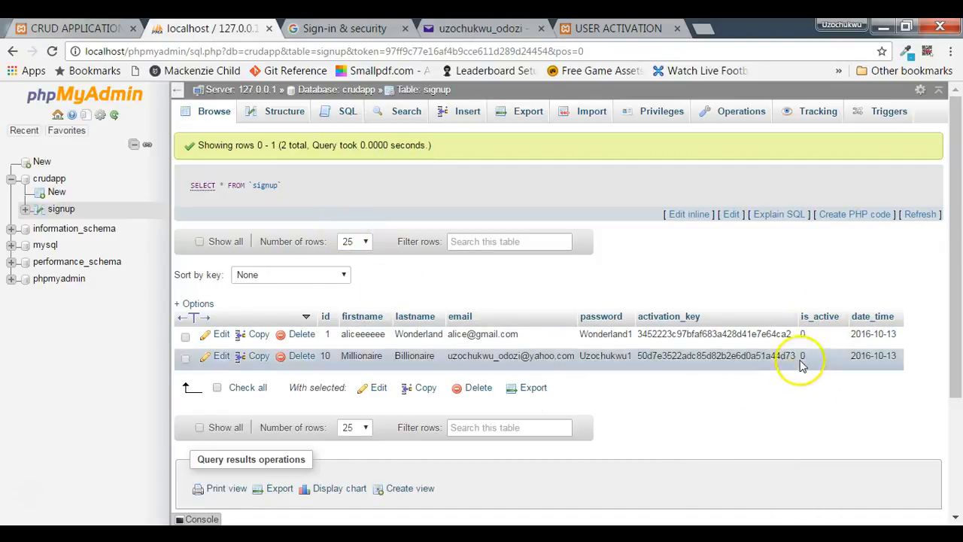
click(211, 112)
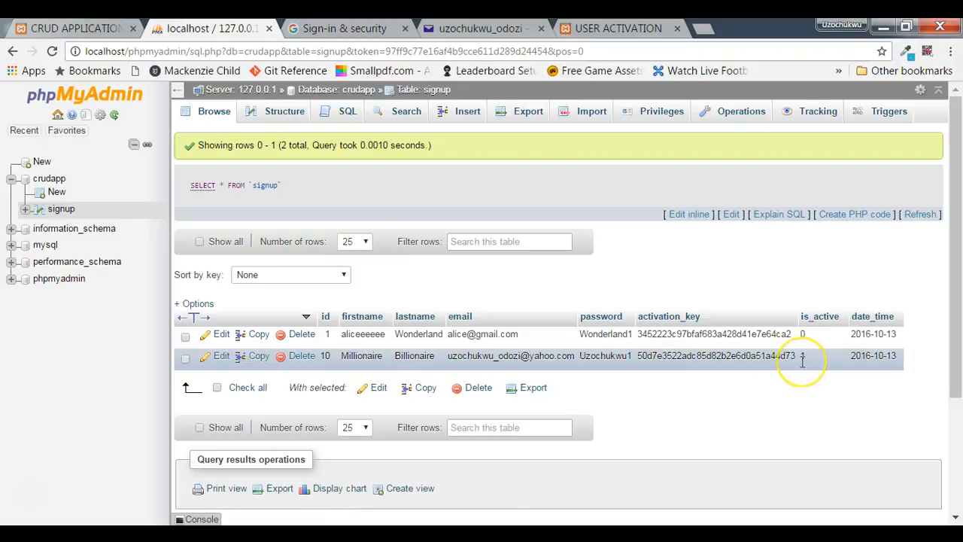
click(805, 368)
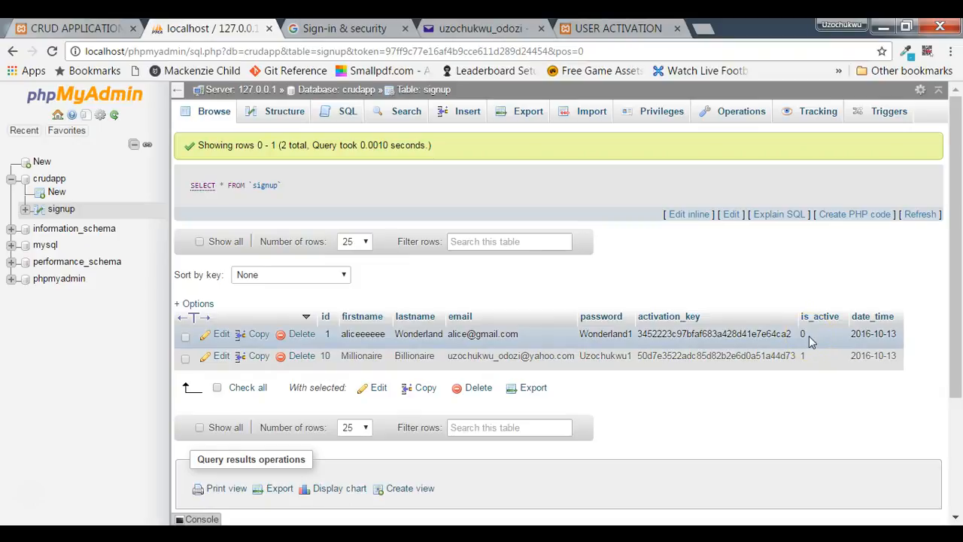
Return to the user activation page, follow its login link to the index page and view the Login section.
click(594, 27)
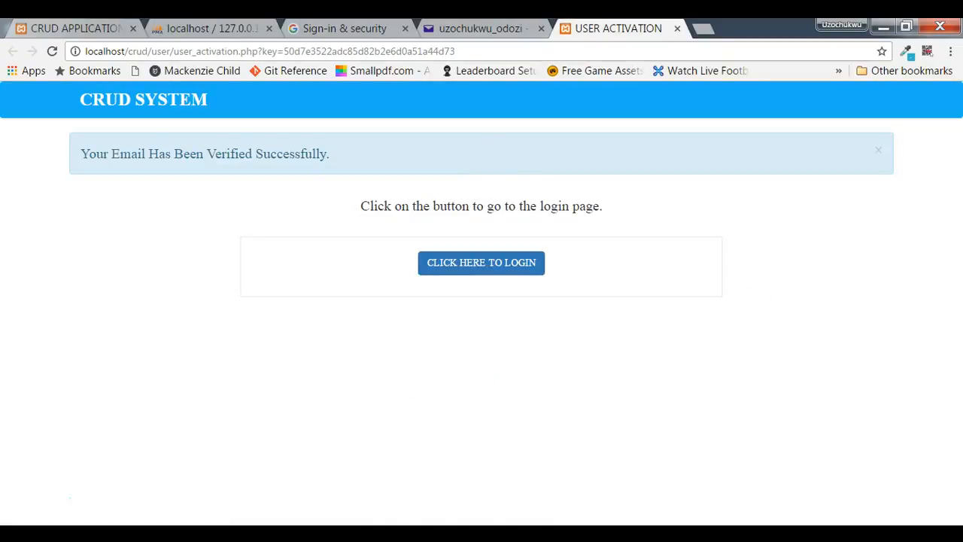
click(471, 267)
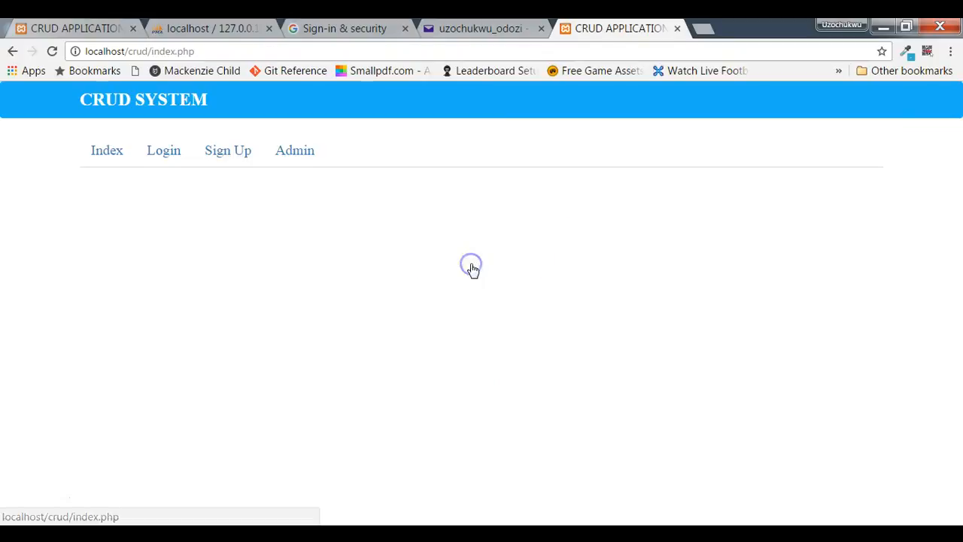
click(154, 151)
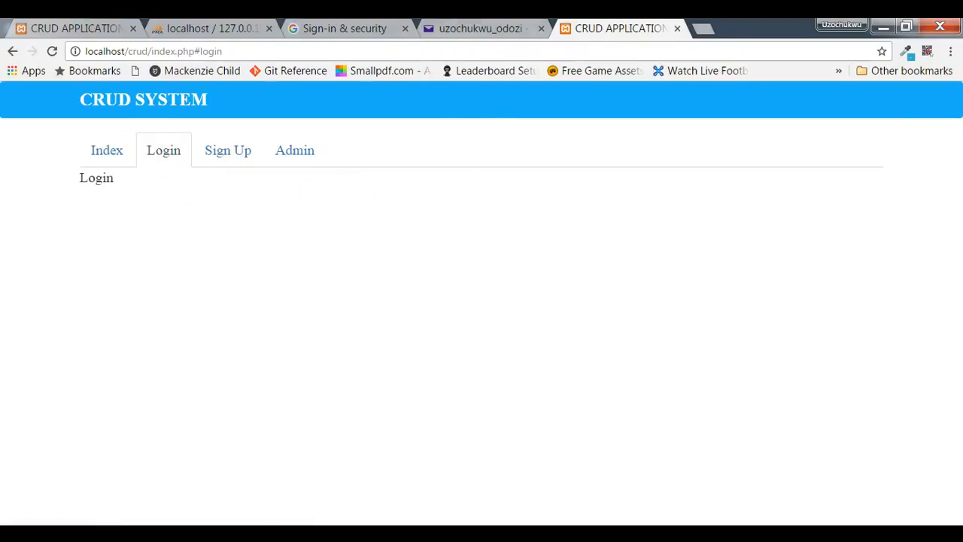
Close the login page, return to the CRUD sign-up page and dismiss its verification e-mail alert.
click(677, 28)
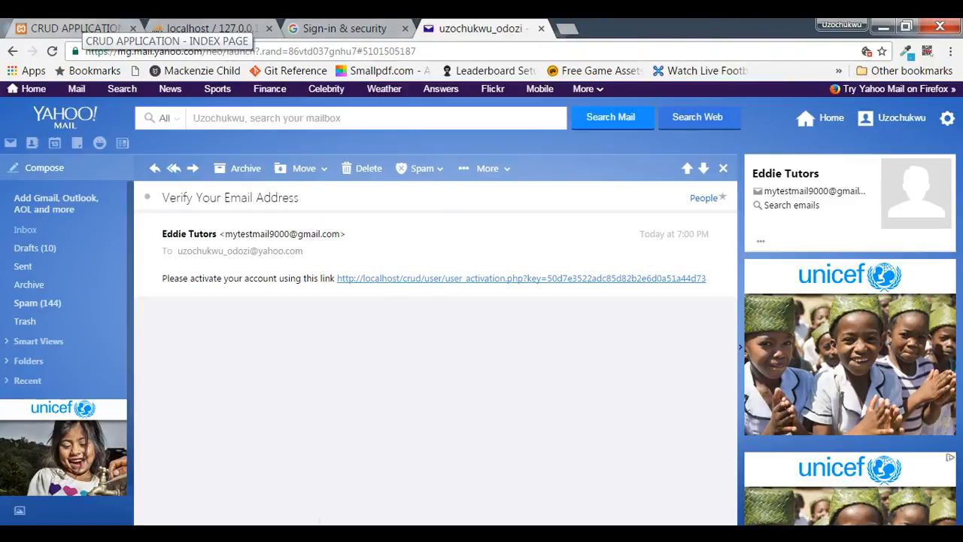
click(75, 28)
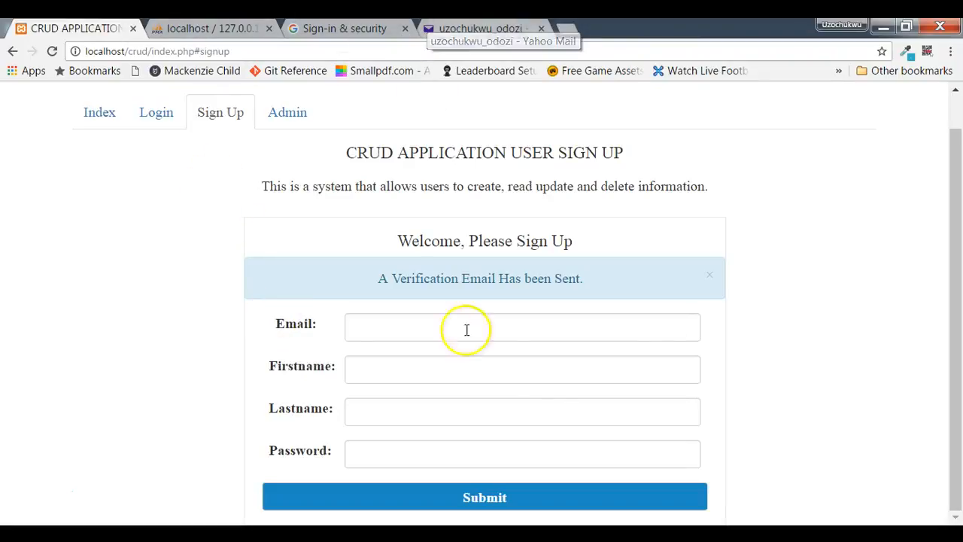
click(710, 277)
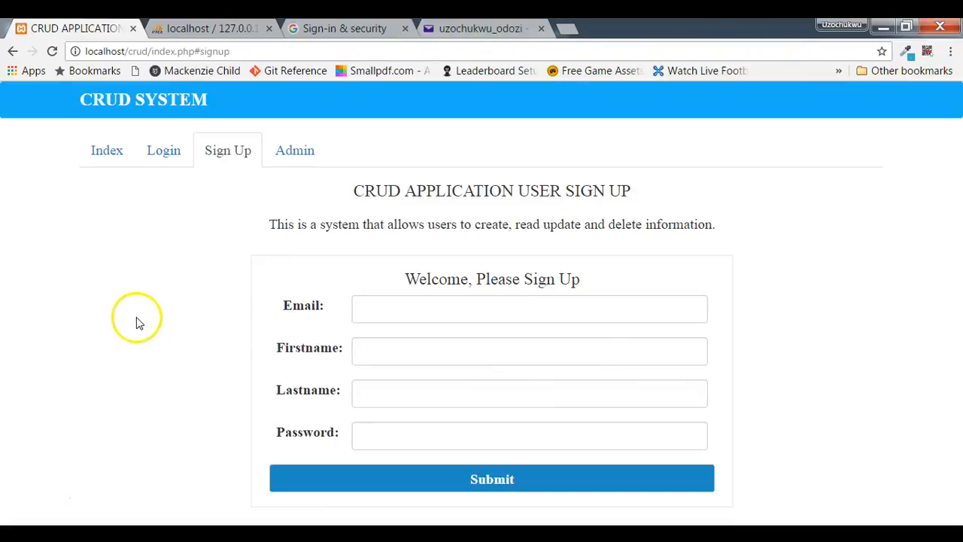
Review the activation message in Yahoo Mail, the sign-up form and the user records in phpMyAdmin's signup table.
click(444, 28)
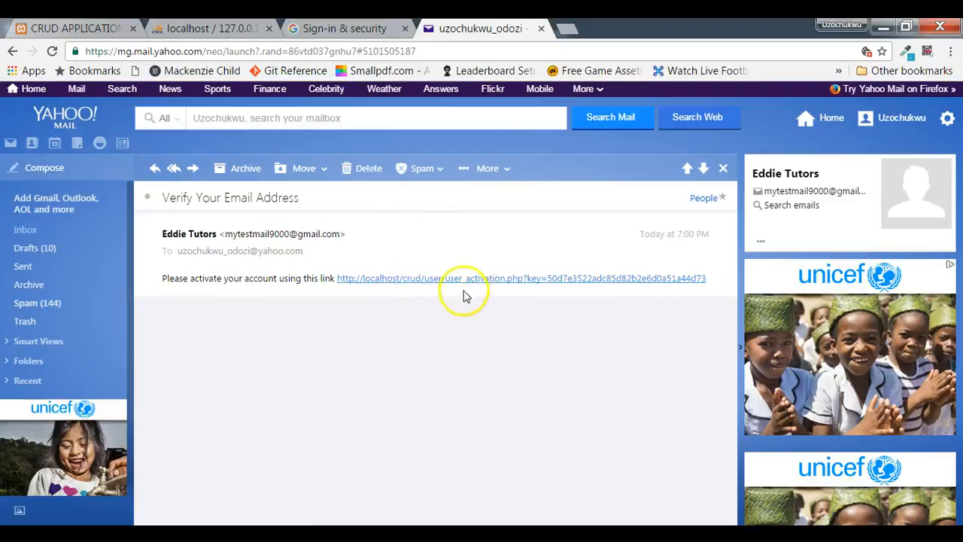
key(ctrl+Tab)
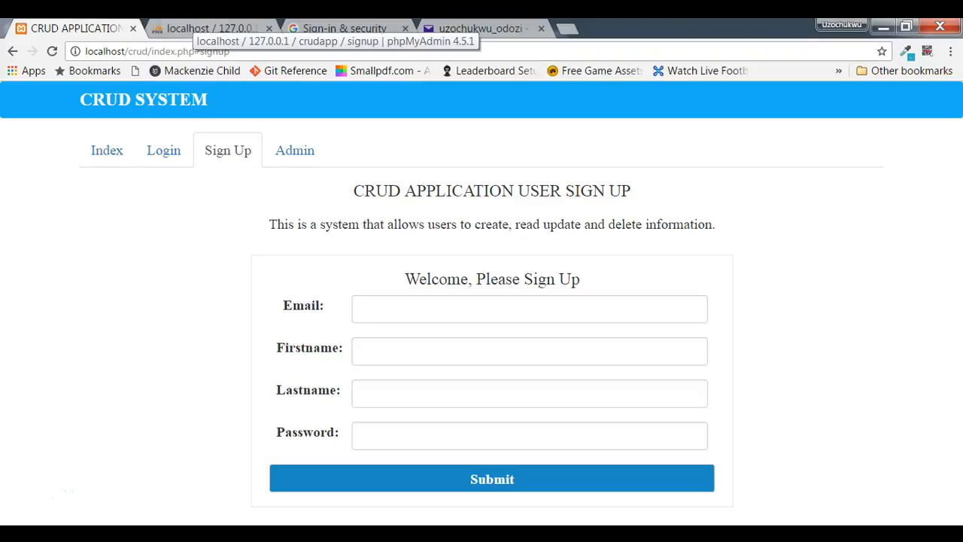
click(210, 29)
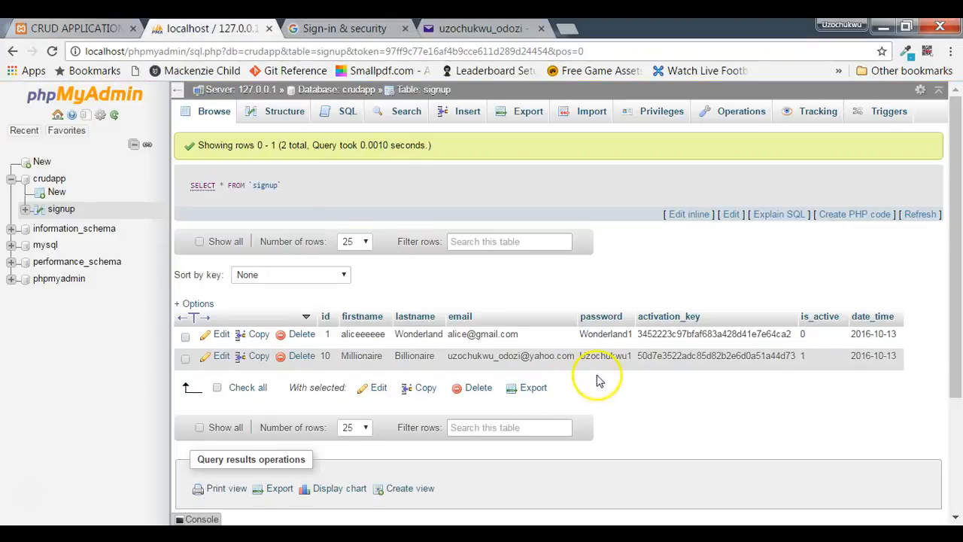